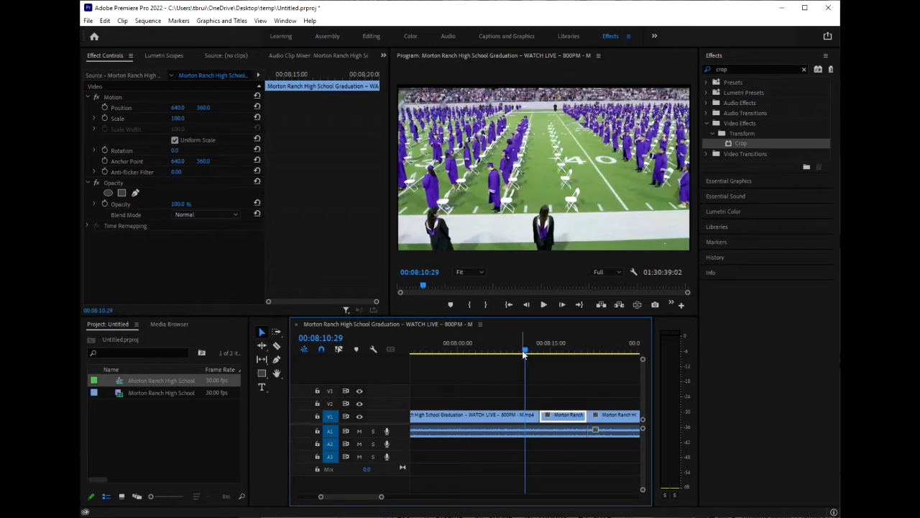
# Step: Play back the short clip on V1 from 00:08:13:07 to review the shot
pyautogui.moveTo(522, 352); pyautogui.dragTo(540, 352)
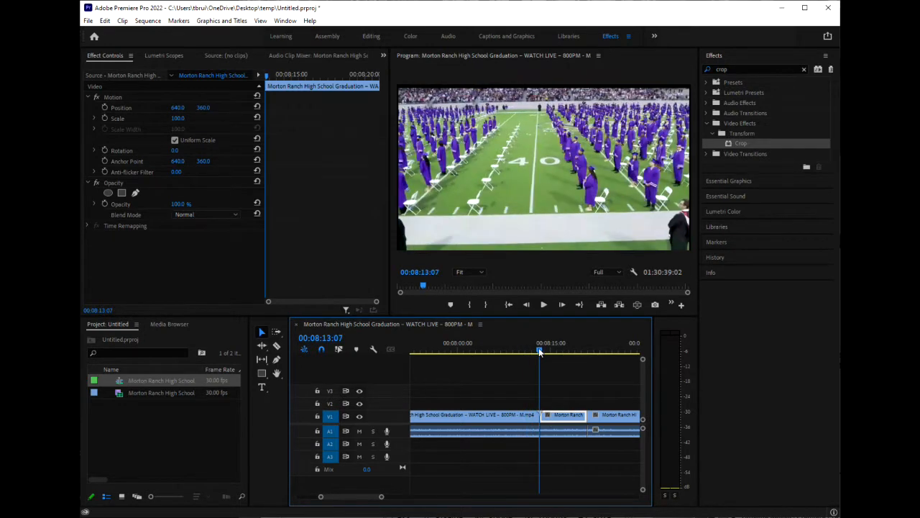
pyautogui.click(544, 305)
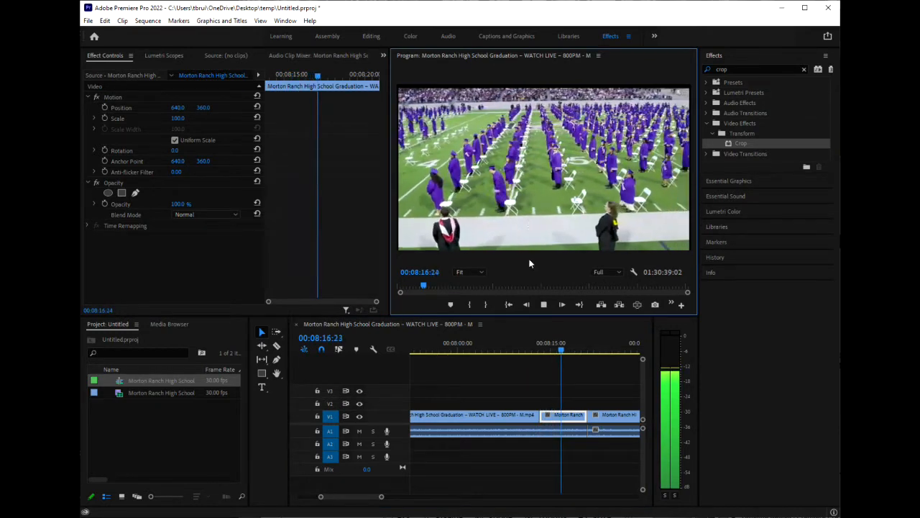
pyautogui.press('space')
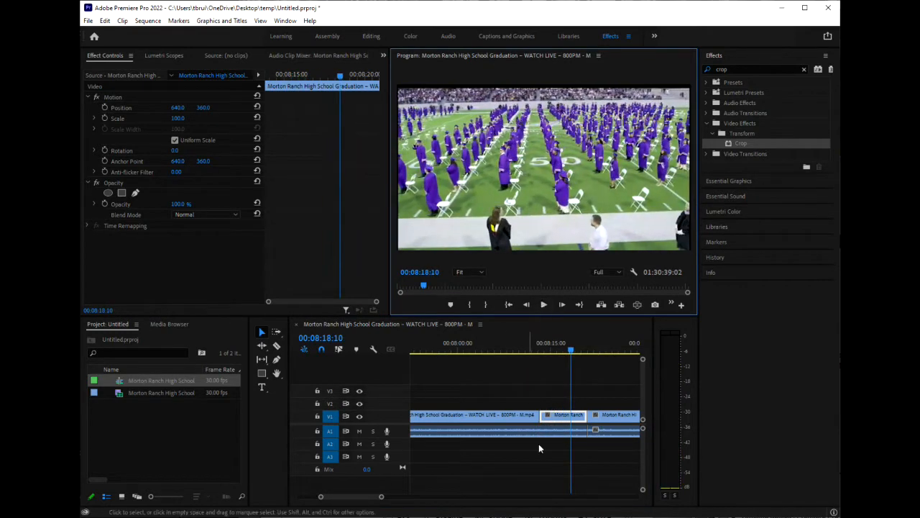
pyautogui.click(554, 419)
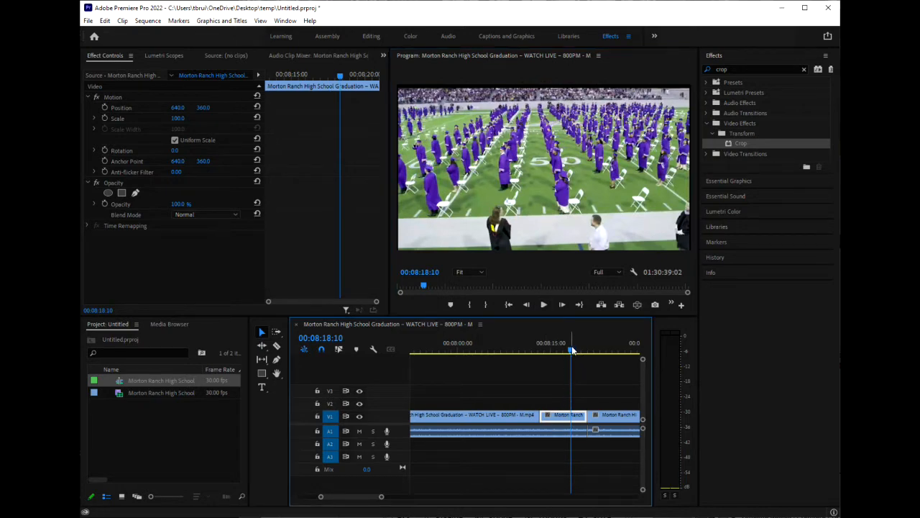
# Step: Duplicate the short V1 clip onto track V2, aligned directly above the original
pyautogui.moveTo(571, 352); pyautogui.dragTo(529, 355)
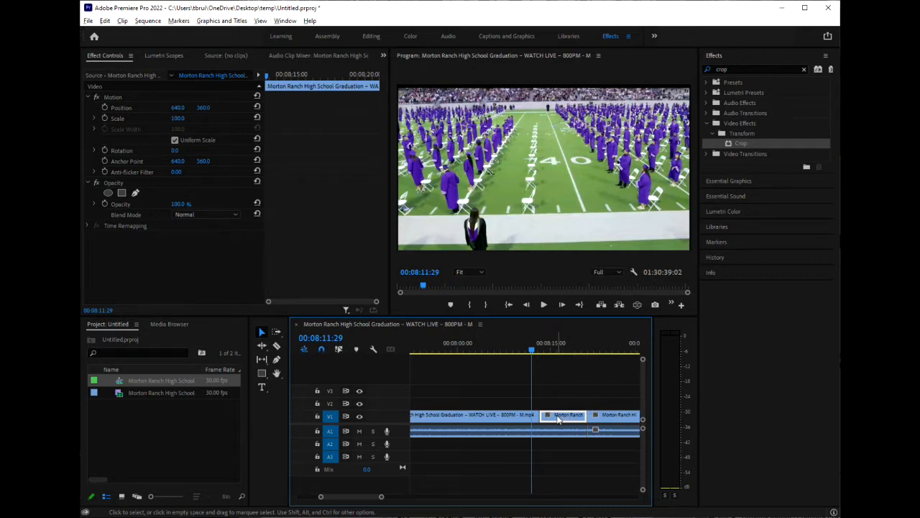
pyautogui.moveTo(558, 419); pyautogui.dragTo(560, 408)
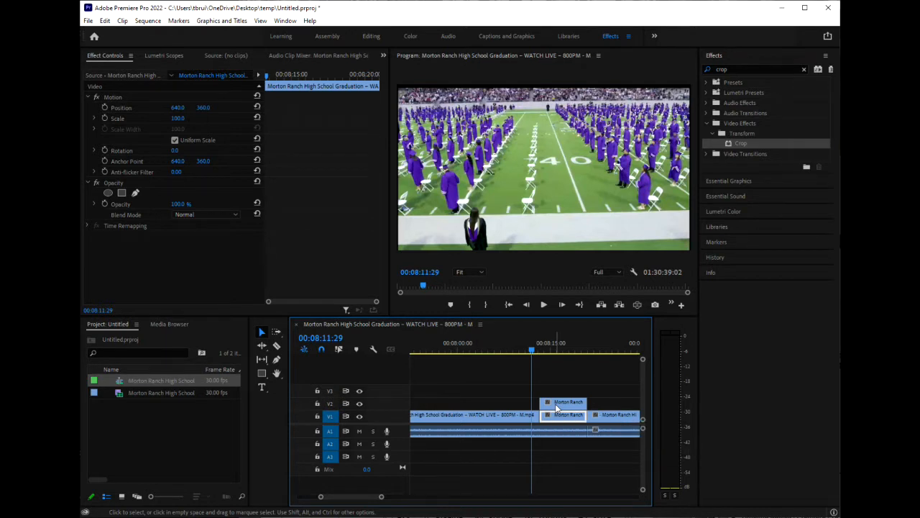
pyautogui.click(562, 404)
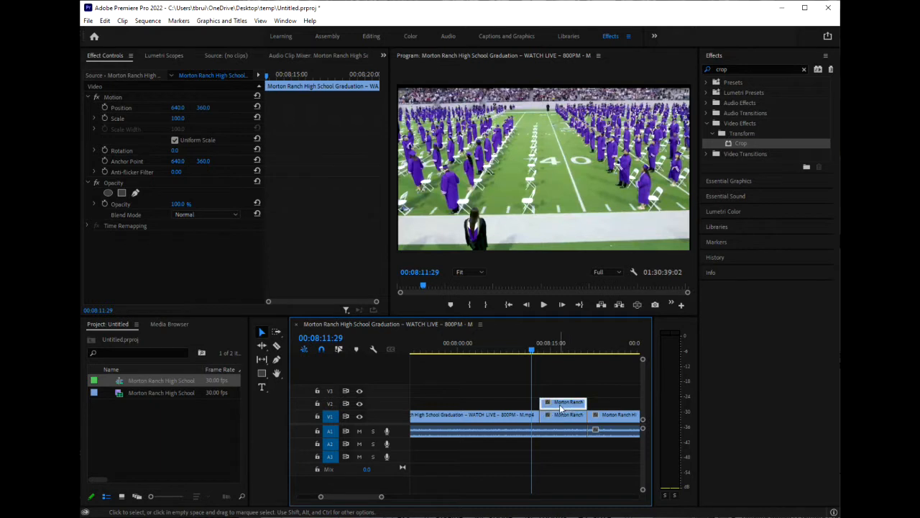
# Step: Switch to the Editing workspace and set the opacity of the short V1 clip to 50%
pyautogui.click(562, 420)
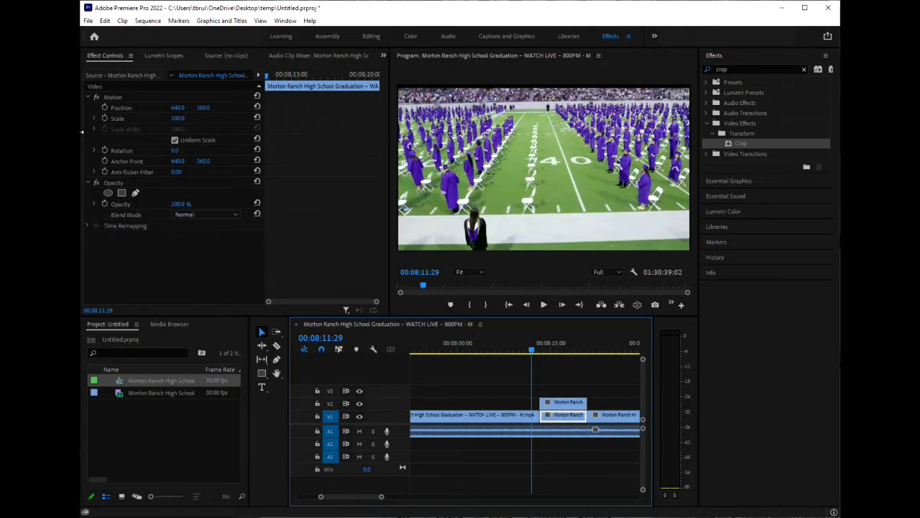
pyautogui.click(131, 56)
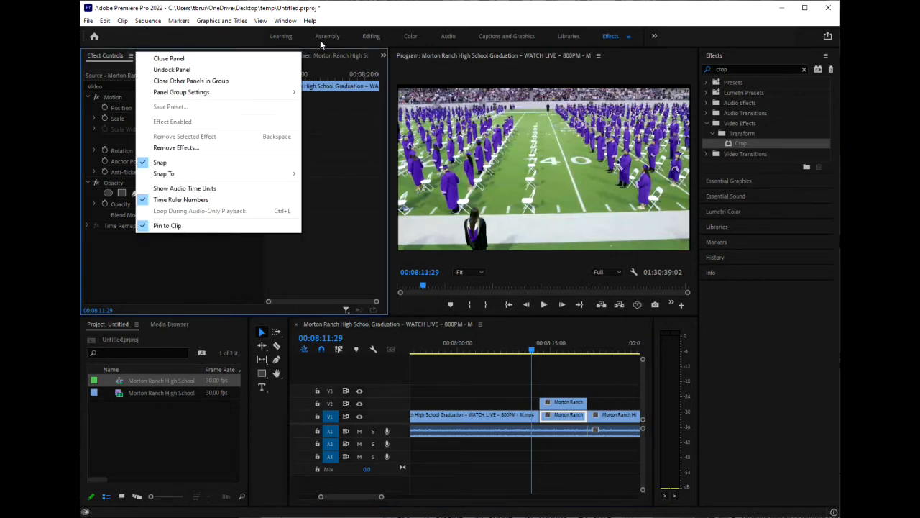
pyautogui.click(371, 37)
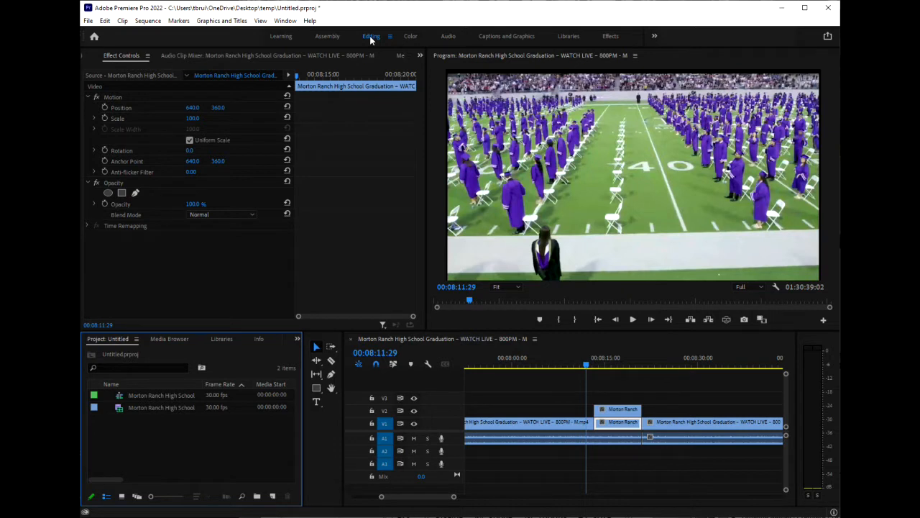
pyautogui.click(122, 61)
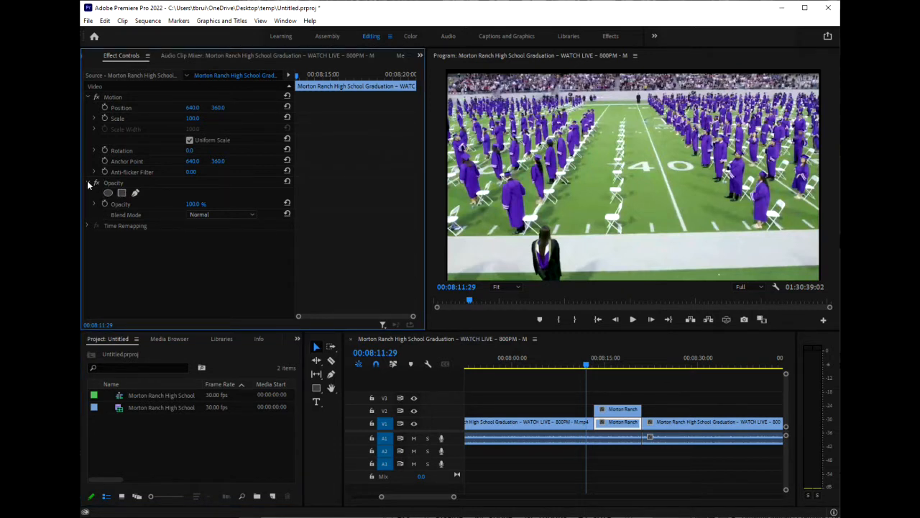
pyautogui.click(198, 203)
pyautogui.write('50')
pyautogui.press('Return')
pyautogui.click(612, 428)
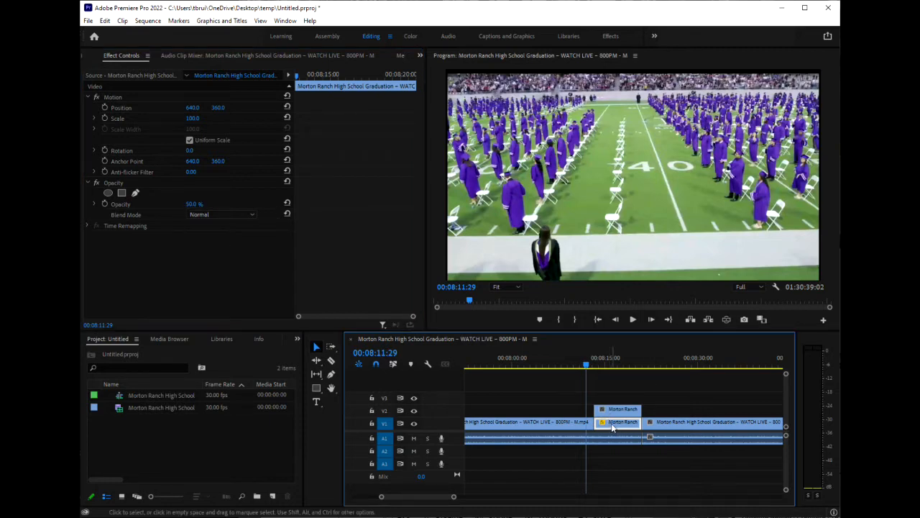
# Step: At 00:08:13:07, add an ellipse opacity mask to the V2 clip and move it over the graduate at the right edge of the picture
pyautogui.click(591, 368)
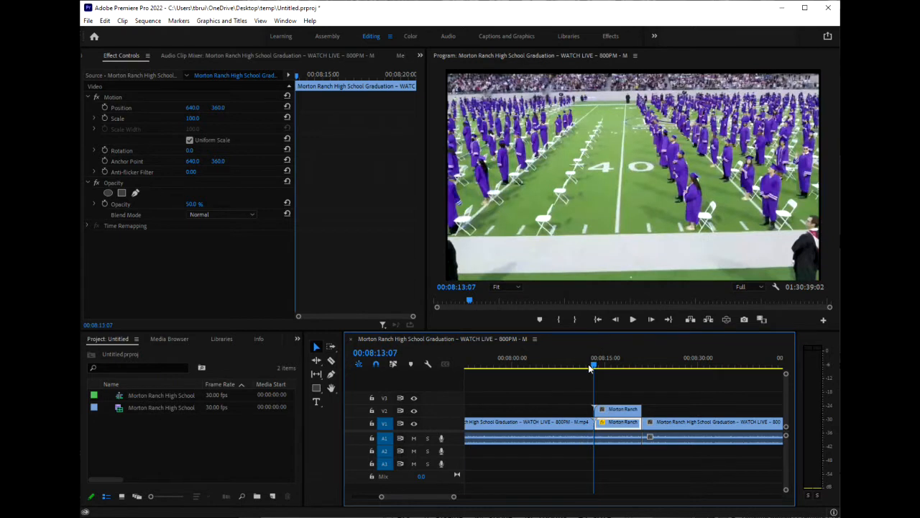
pyautogui.click(615, 412)
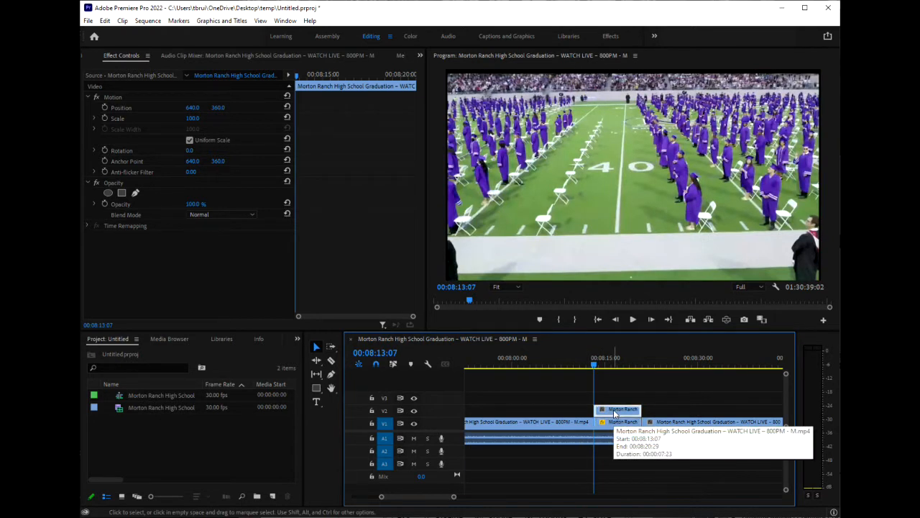
pyautogui.click(108, 194)
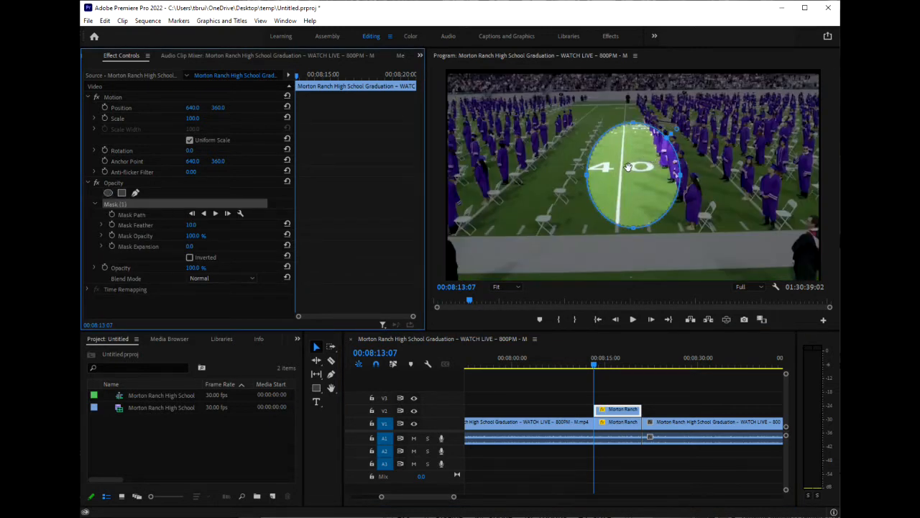
pyautogui.moveTo(629, 171); pyautogui.dragTo(699, 169)
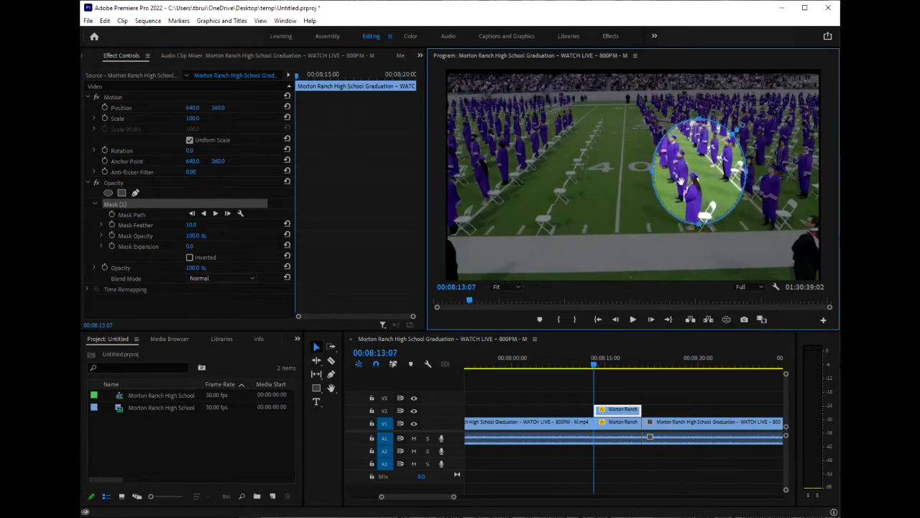
pyautogui.moveTo(702, 168); pyautogui.dragTo(801, 168)
# Step: Reshape the ellipse mask into a small upright oval that tightly surrounds the graduate at the picture's right edge
pyautogui.moveTo(808, 124); pyautogui.dragTo(808, 146)
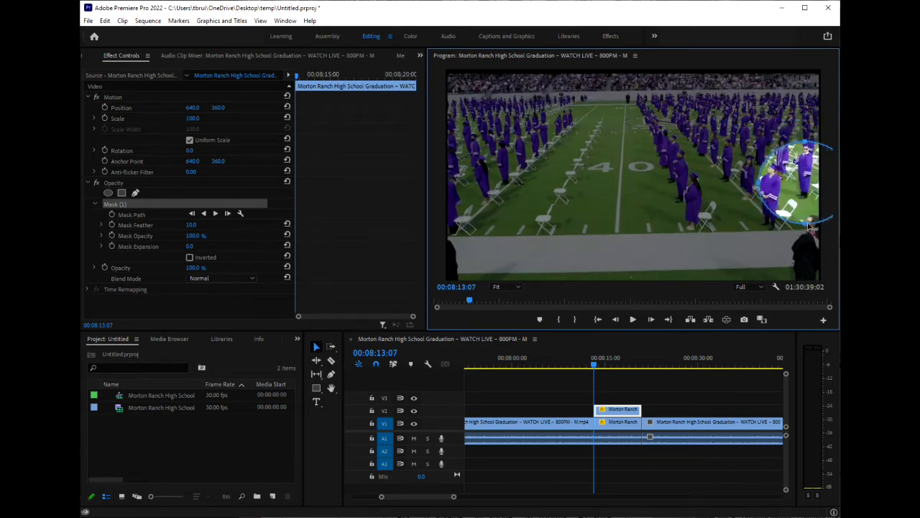
pyautogui.moveTo(805, 227); pyautogui.dragTo(808, 205)
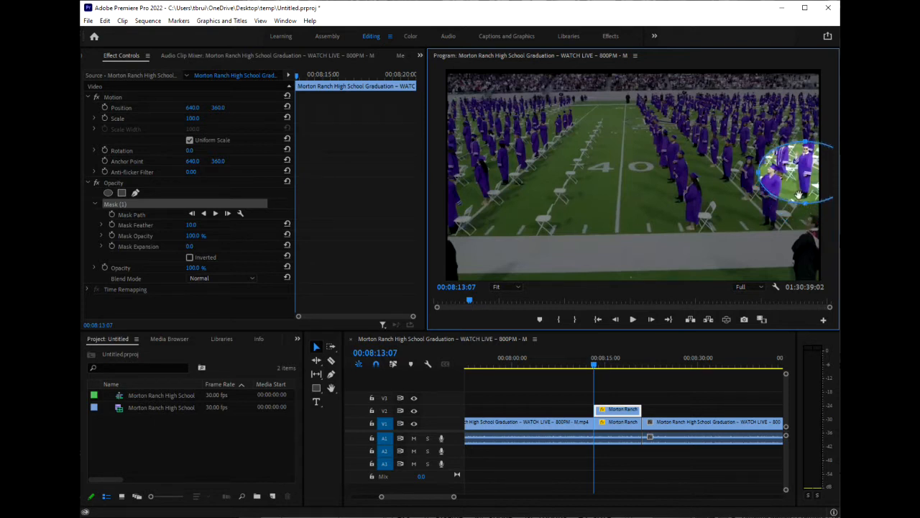
pyautogui.moveTo(758, 176); pyautogui.dragTo(794, 173)
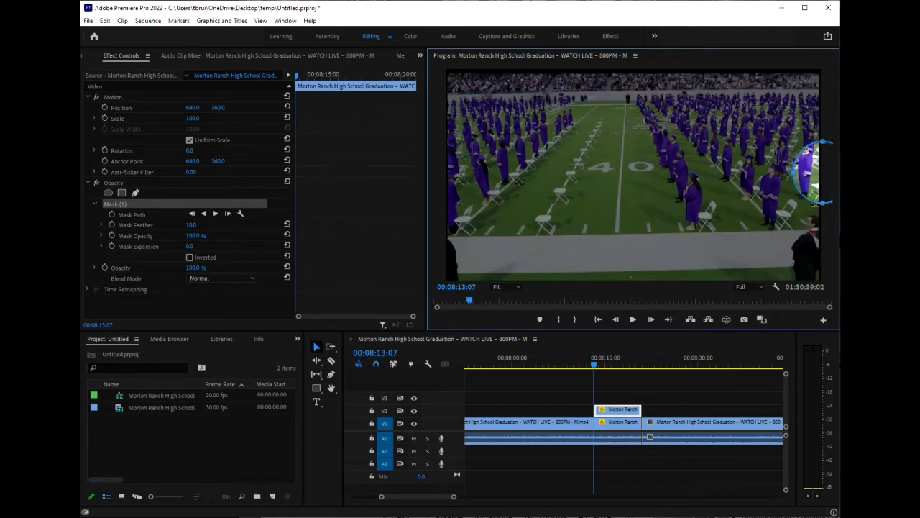
pyautogui.moveTo(812, 175)
pyautogui.mouseDown()
pyautogui.moveTo(769, 166)
pyautogui.moveTo(807, 171)
pyautogui.mouseUp()
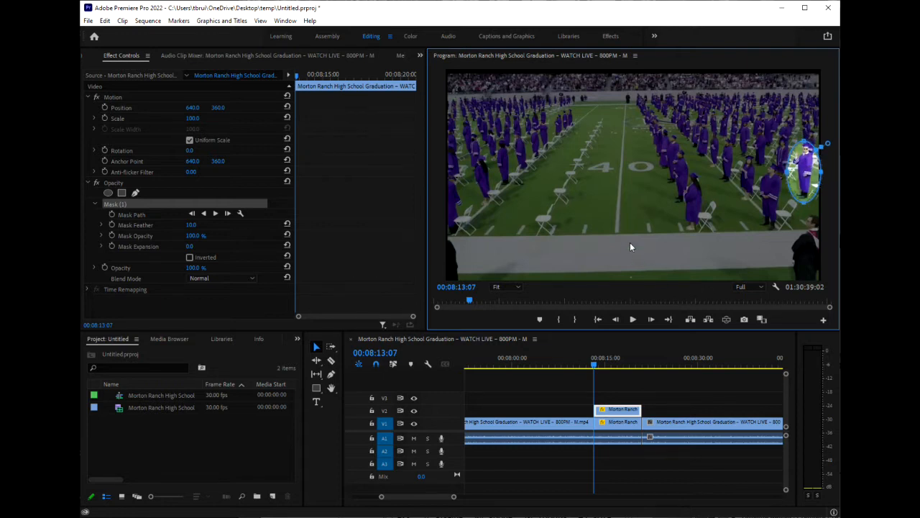
# Step: Track the mask one frame forward, advance to 00:08:13:18 and reposition the mask over the graduate
pyautogui.click(226, 214)
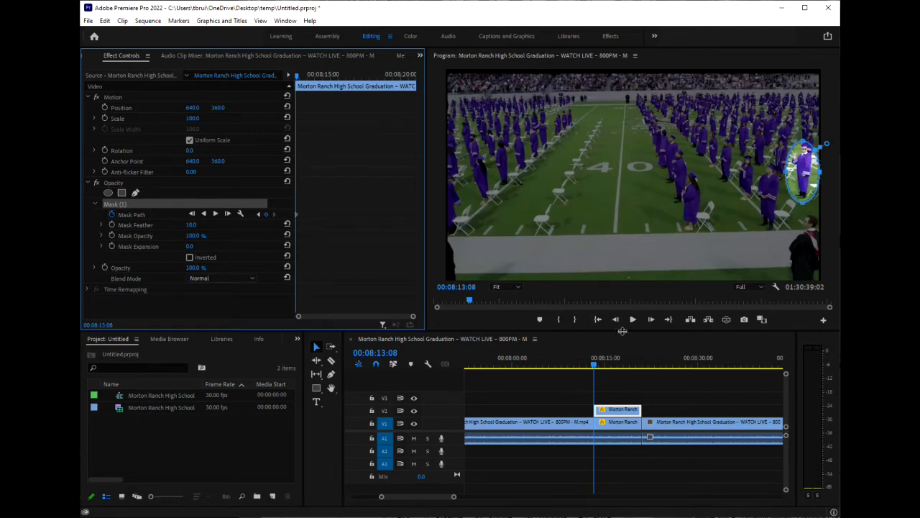
pyautogui.click(651, 320)
pyautogui.click(650, 320)
pyautogui.click(650, 320)
pyautogui.click(650, 320)
pyautogui.click(651, 320)
pyautogui.click(651, 320)
pyautogui.click(651, 320)
pyautogui.click(650, 321)
pyautogui.click(650, 321)
pyautogui.click(651, 321)
pyautogui.moveTo(805, 169); pyautogui.dragTo(793, 170)
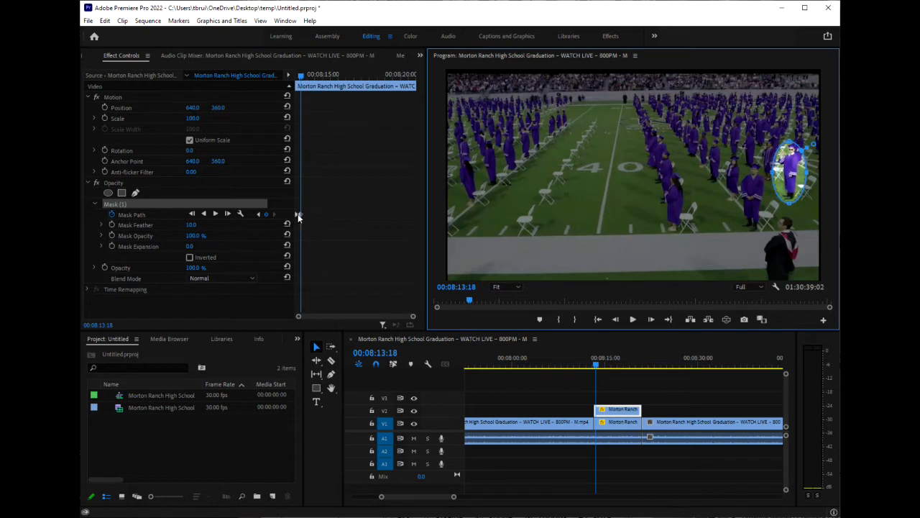
# Step: Advance frame by frame to 00:08:14:04 and move the mask back over the same graduate
pyautogui.click(651, 320)
pyautogui.click(650, 320)
pyautogui.click(650, 320)
pyautogui.click(651, 320)
pyautogui.click(651, 320)
pyautogui.click(651, 319)
pyautogui.click(651, 319)
pyautogui.click(650, 320)
pyautogui.click(651, 320)
pyautogui.click(650, 320)
pyautogui.click(651, 320)
pyautogui.click(650, 319)
pyautogui.click(651, 320)
pyautogui.click(651, 320)
pyautogui.moveTo(788, 174); pyautogui.dragTo(769, 175)
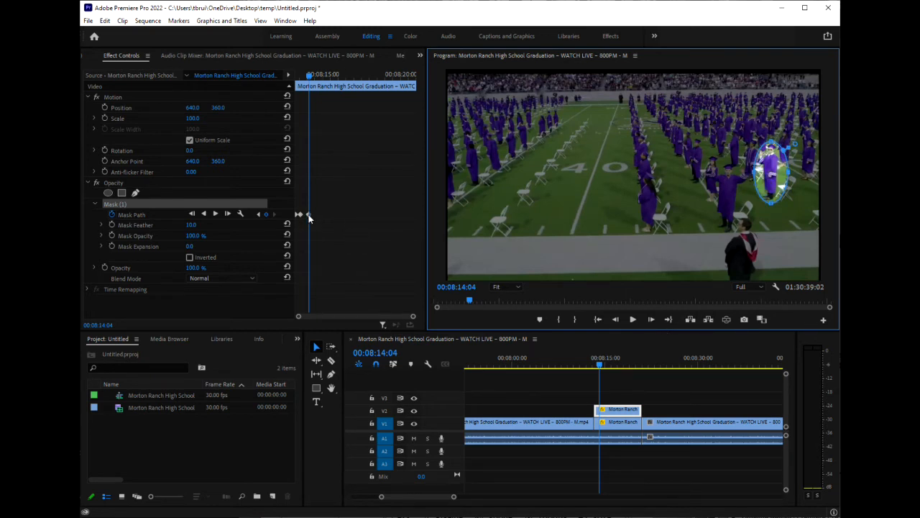
# Step: Advance frame by frame to 00:08:14:22 and realign the mask with the graduate
pyautogui.click(650, 319)
pyautogui.click(650, 320)
pyautogui.click(650, 319)
pyautogui.click(650, 319)
pyautogui.click(650, 319)
pyautogui.click(650, 319)
pyautogui.click(650, 319)
pyautogui.click(650, 319)
pyautogui.click(650, 319)
pyautogui.click(649, 319)
pyautogui.click(650, 319)
pyautogui.click(650, 319)
pyautogui.click(650, 320)
pyautogui.click(649, 319)
pyautogui.click(649, 320)
pyautogui.click(650, 319)
pyautogui.click(649, 320)
pyautogui.moveTo(767, 173); pyautogui.dragTo(745, 176)
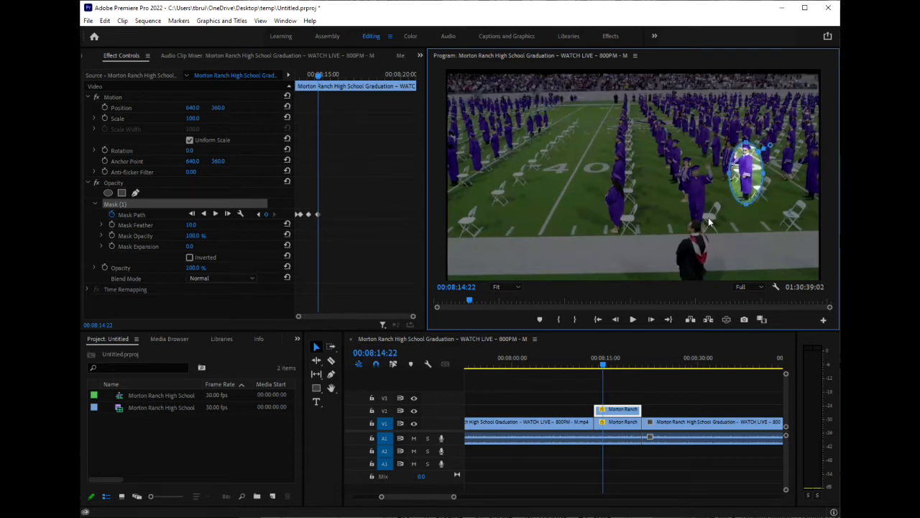
# Step: Play forward to 00:08:16:26 and move the mask onto the graduate near the middle of the picture
pyautogui.click(633, 319)
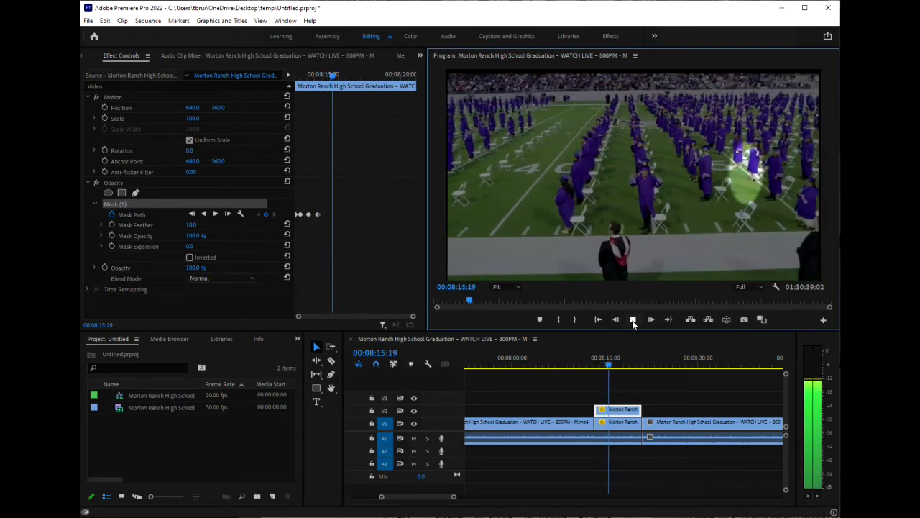
pyautogui.click(632, 319)
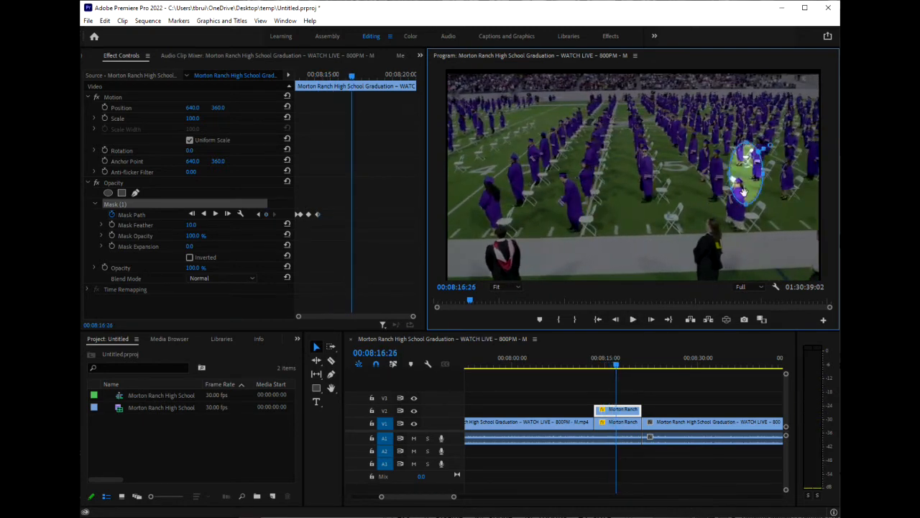
pyautogui.moveTo(750, 175); pyautogui.dragTo(648, 175)
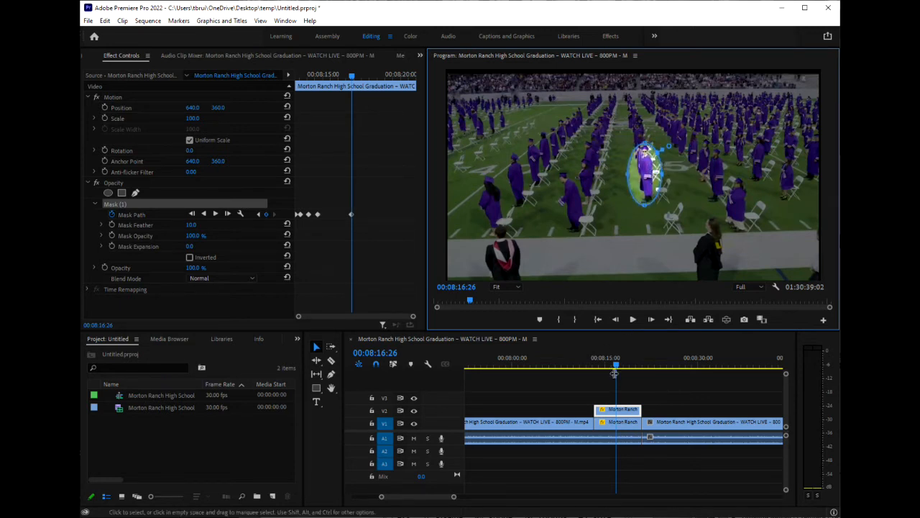
# Step: Play forward to 00:08:19:16 and shift the mask left onto the graduate
pyautogui.click(633, 319)
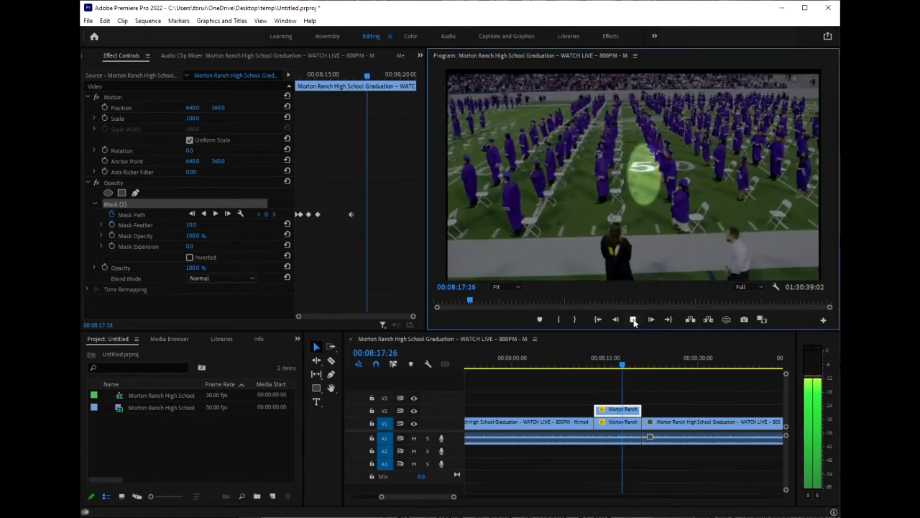
pyautogui.click(634, 320)
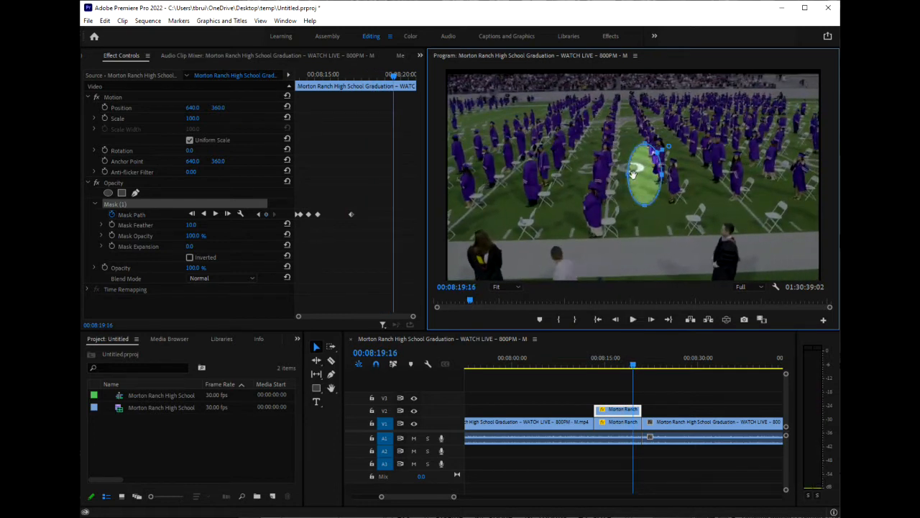
pyautogui.moveTo(644, 174); pyautogui.dragTo(533, 178)
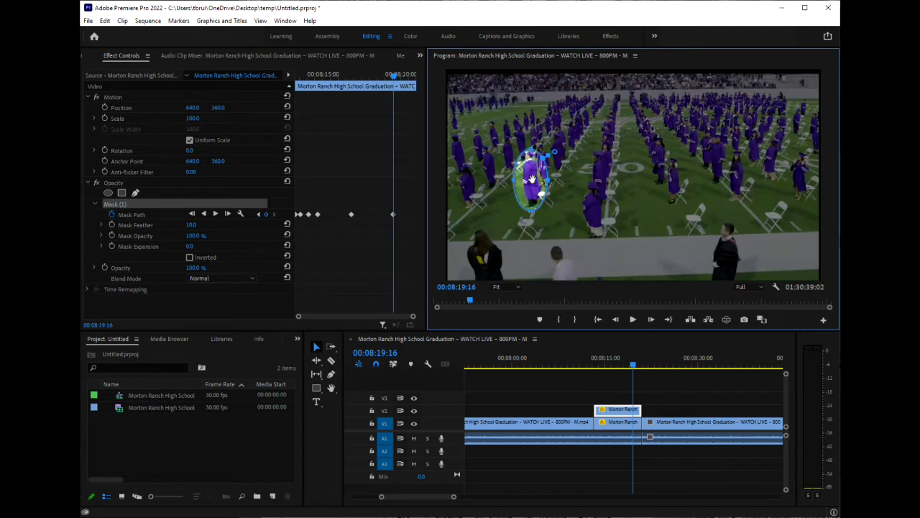
# Step: Play forward to 00:08:20:27 and place the mask over the graduate at the left edge of the picture
pyautogui.click(633, 319)
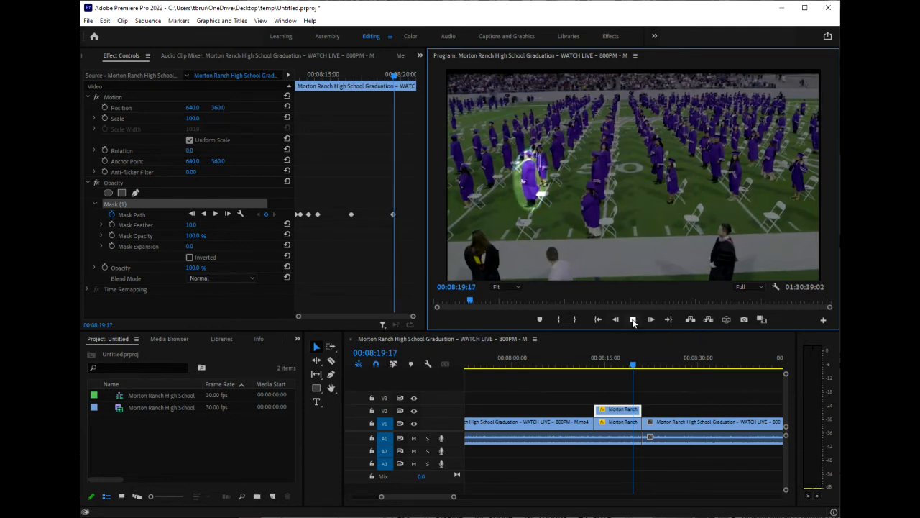
pyautogui.click(633, 319)
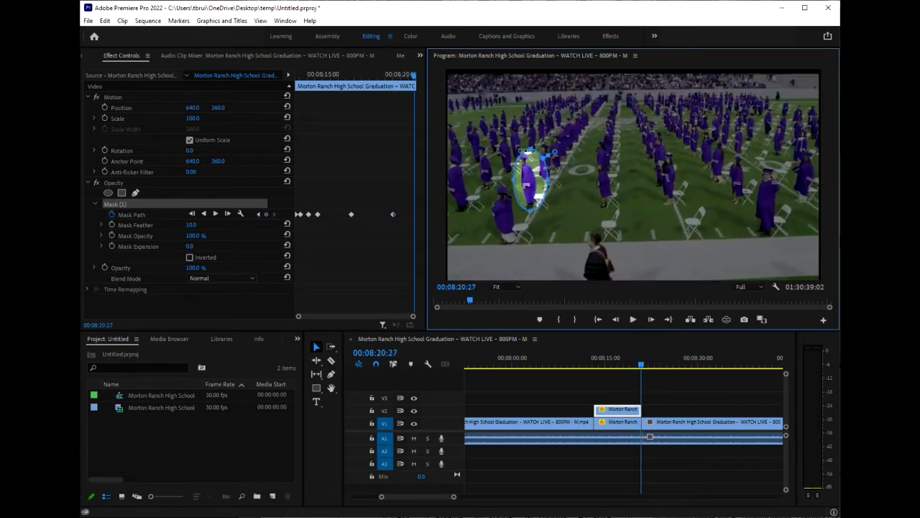
pyautogui.moveTo(529, 179); pyautogui.dragTo(458, 185)
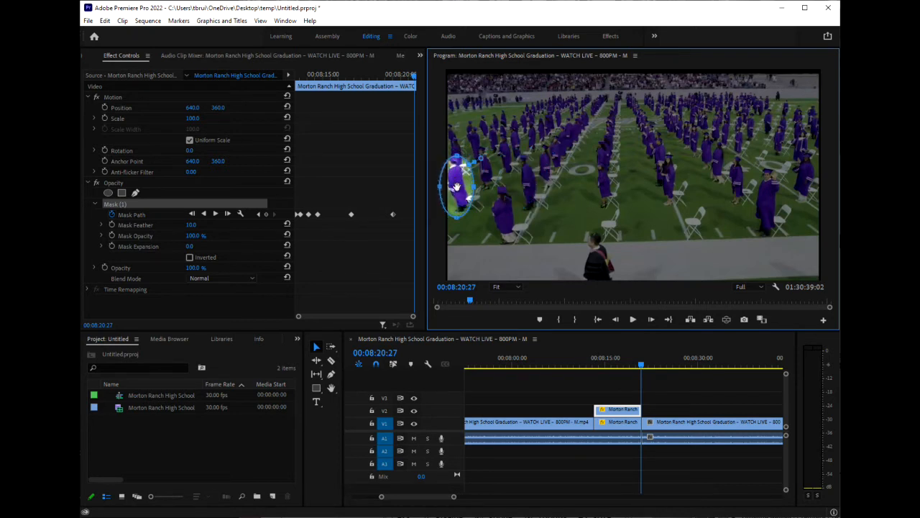
# Step: Play the sequence from 00:08:12:06 through the masked clip to check how the spotlight follows the graduate
pyautogui.click(639, 366)
pyautogui.click(594, 366)
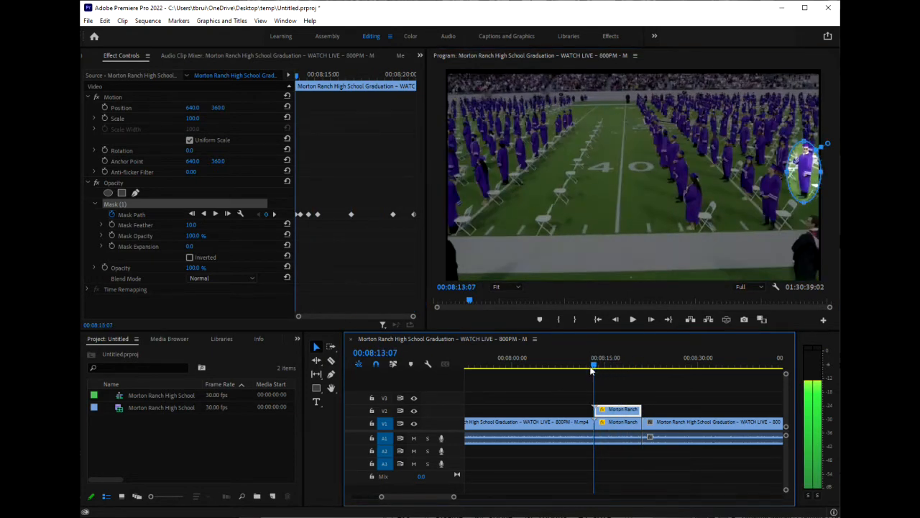
pyautogui.moveTo(595, 367); pyautogui.dragTo(588, 368)
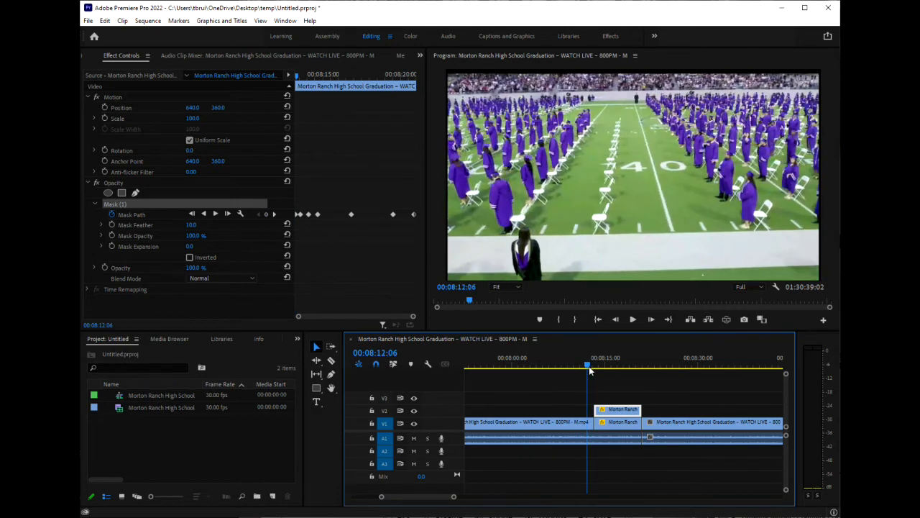
pyautogui.click(634, 321)
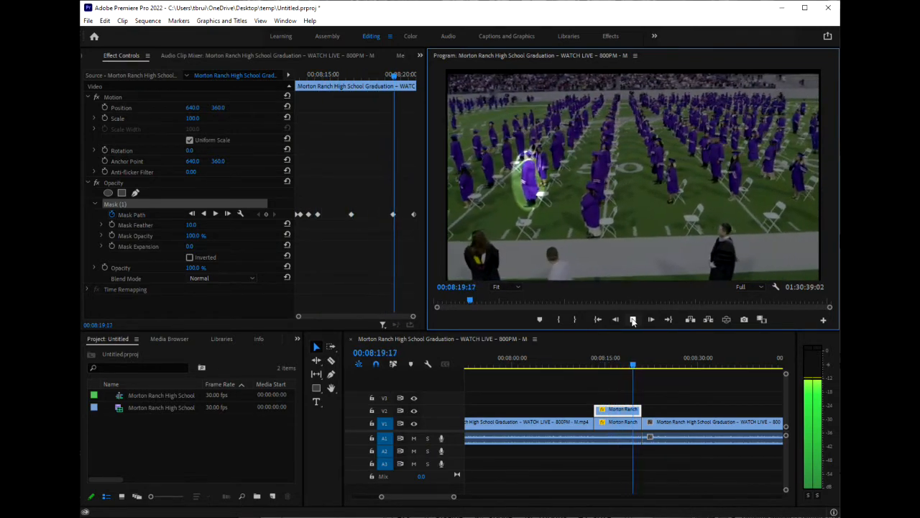
pyautogui.click(632, 320)
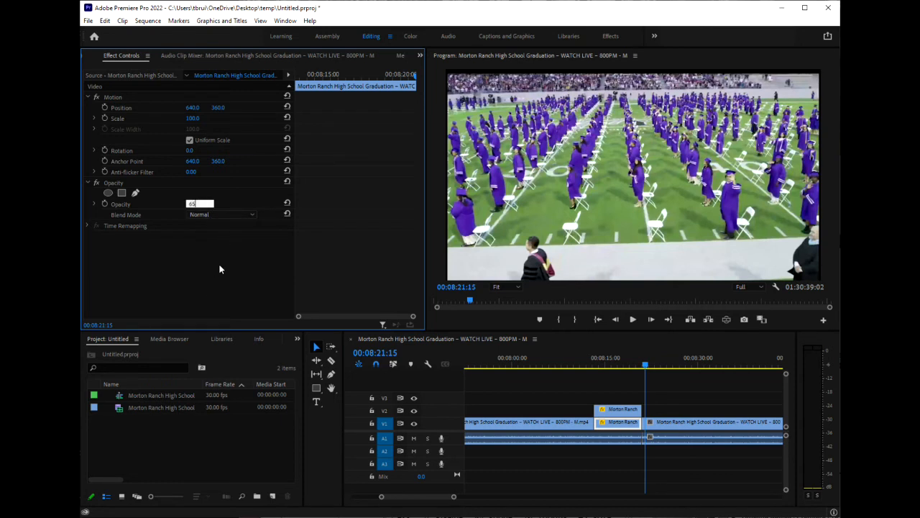
# Step: Set the V1 clip's opacity to 65% and replay the spotlight section from 00:08:11:26
pyautogui.moveTo(646, 368); pyautogui.dragTo(585, 376)
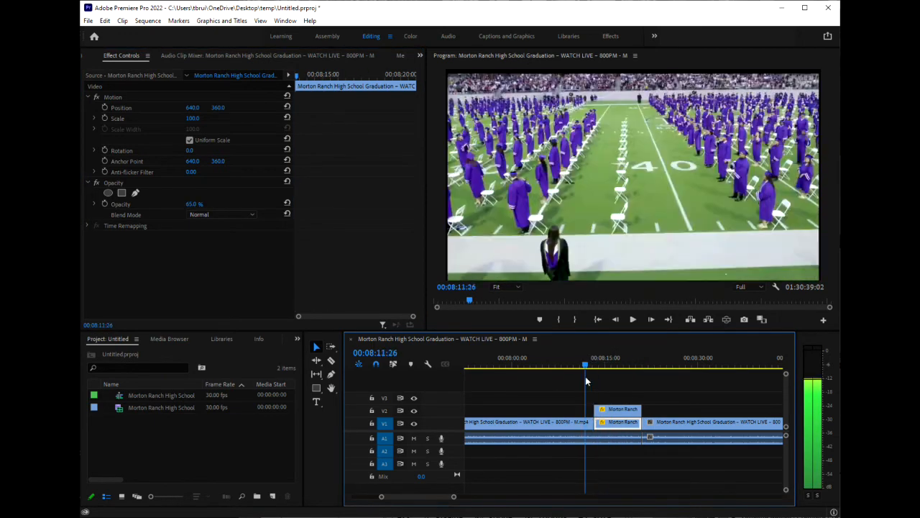
pyautogui.click(631, 321)
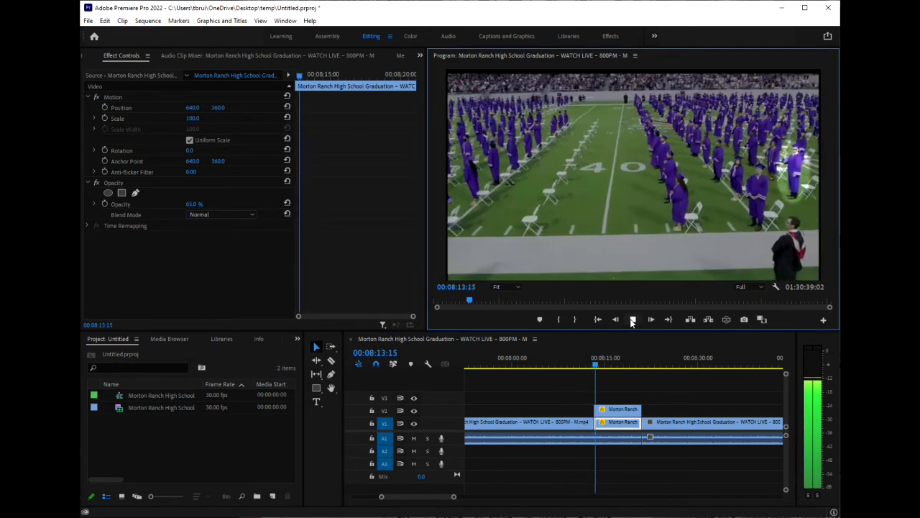